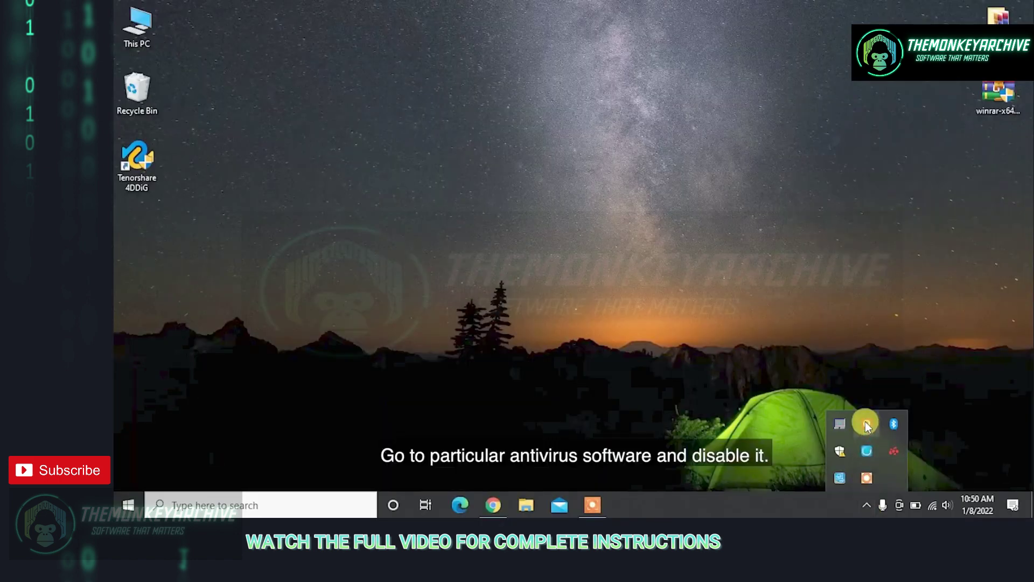
Step: Disable Quick Heal virus protection from its tray icon and acknowledge the warning
right_click(866, 425)
click(881, 358)
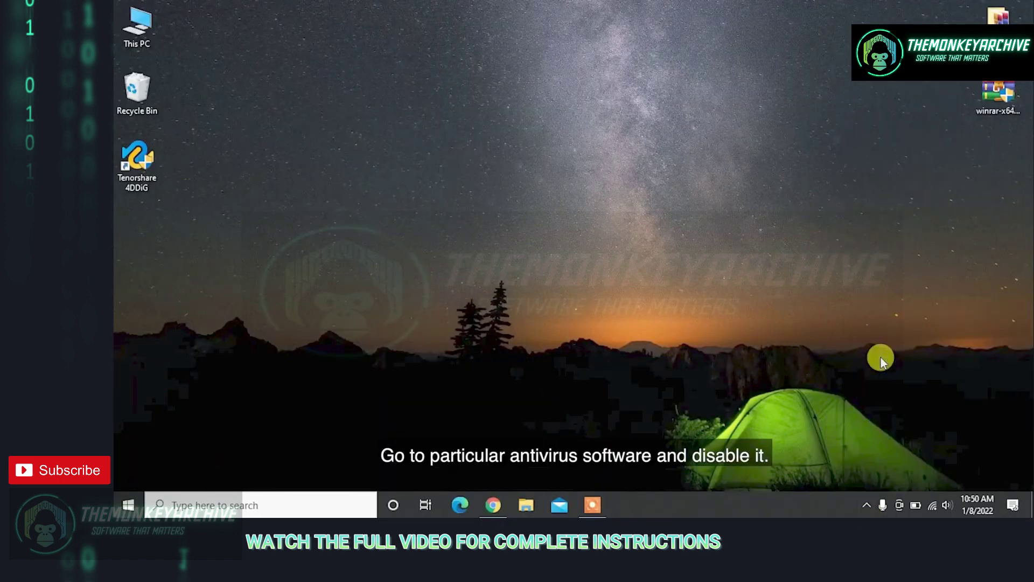
click(543, 295)
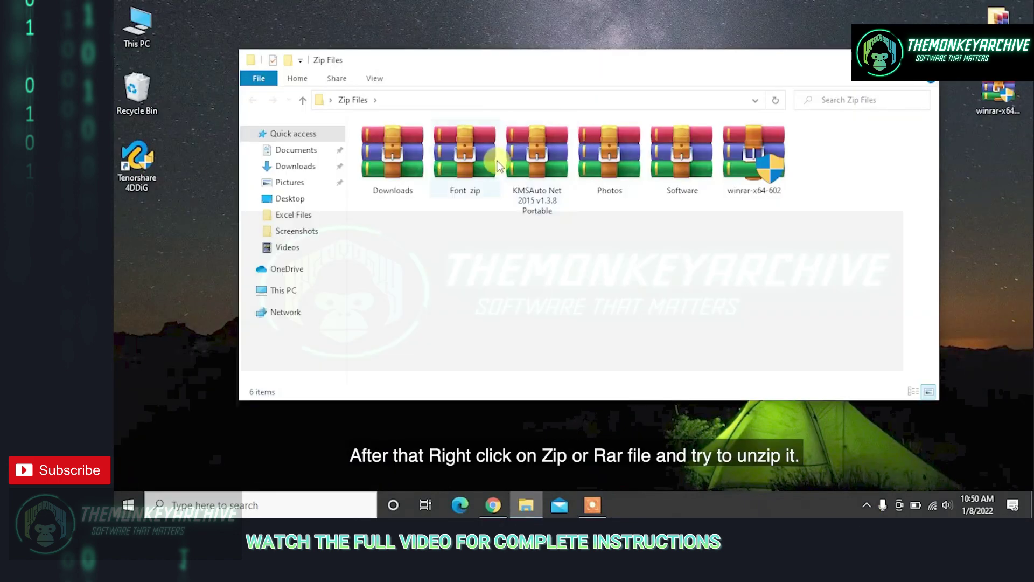
Step: Extract Font zip into a Font zip folder, open it, and select all 10 font files
right_click(470, 152)
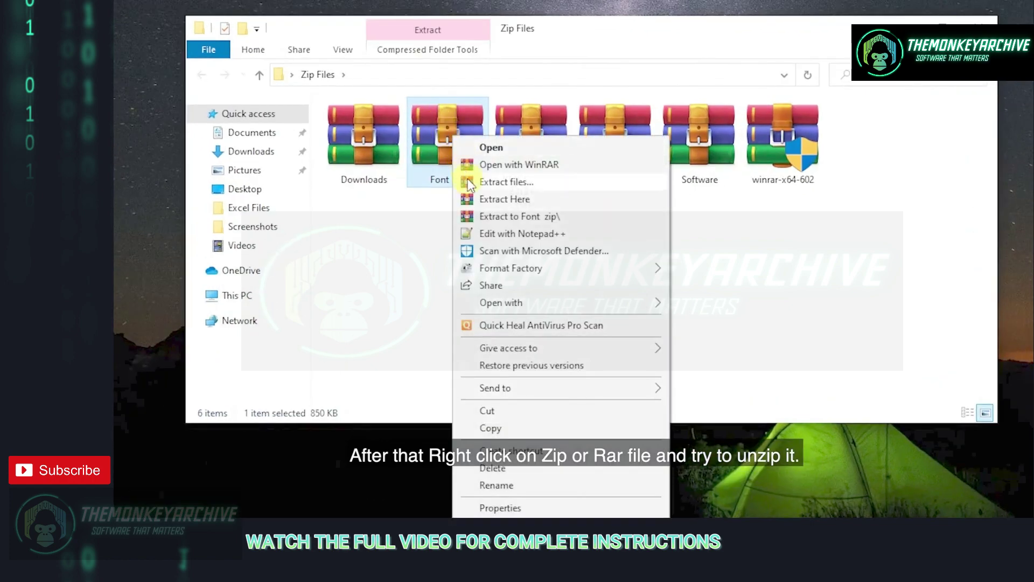
click(474, 216)
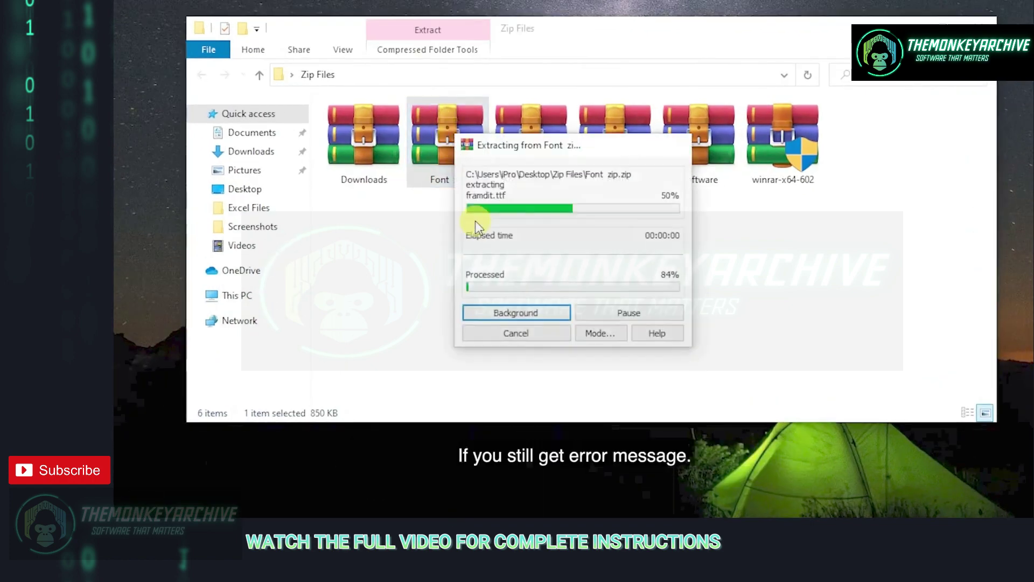
double_click(848, 169)
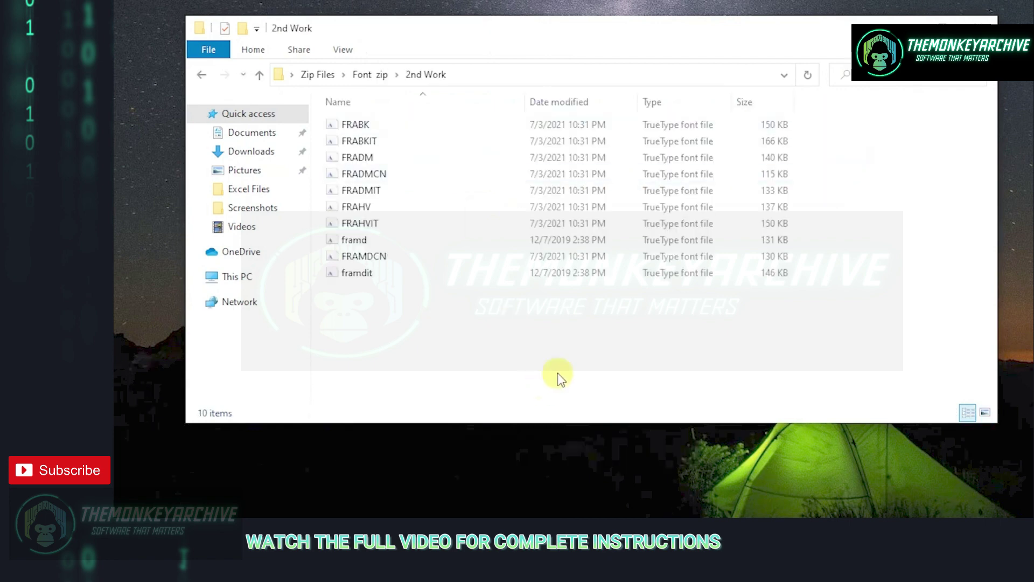
drag(490, 266, 571, 357)
drag(395, 167, 364, 123)
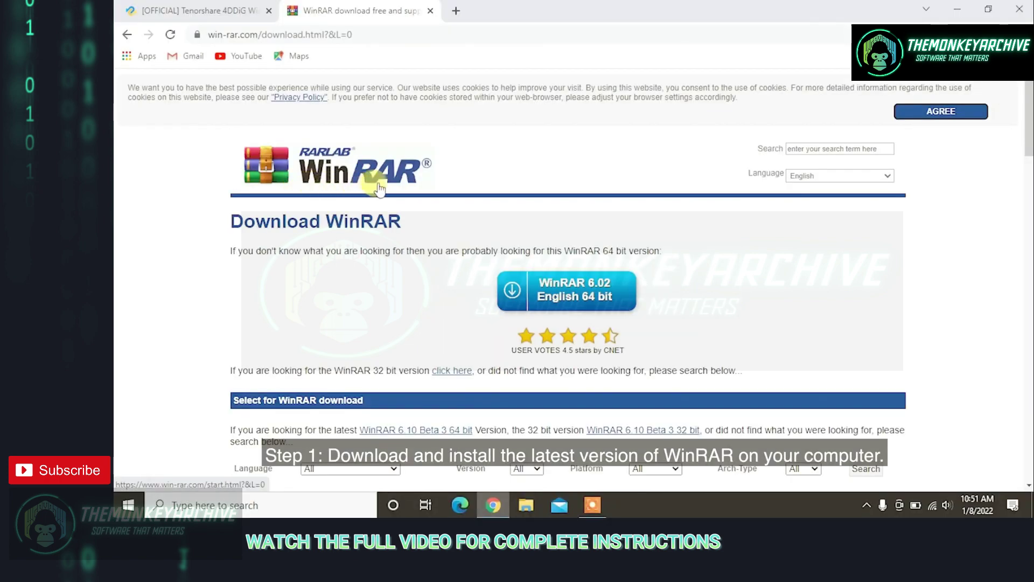
Step: Download the WinRAR 6.02 English 64-bit installer and run it
click(559, 297)
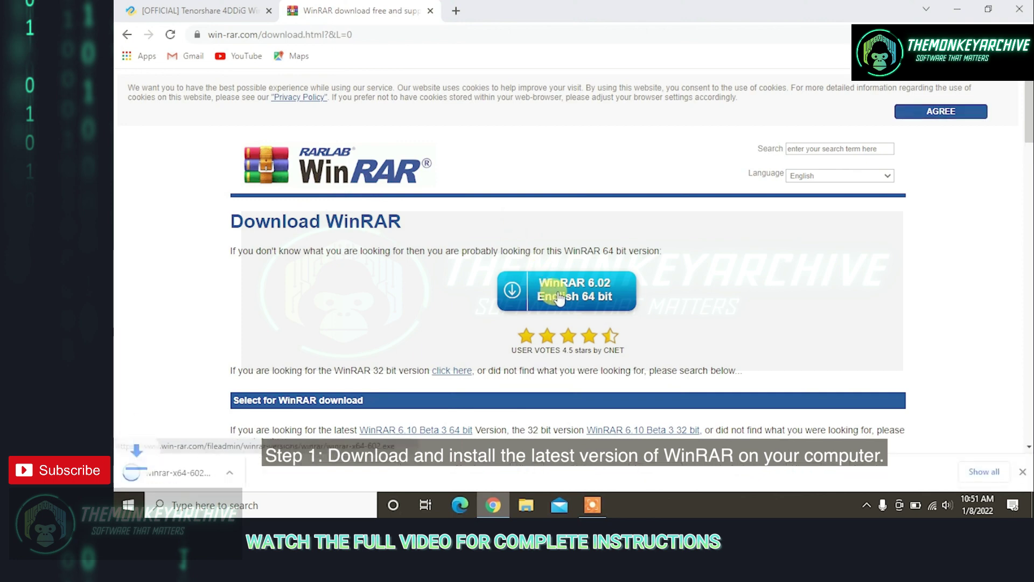
click(156, 469)
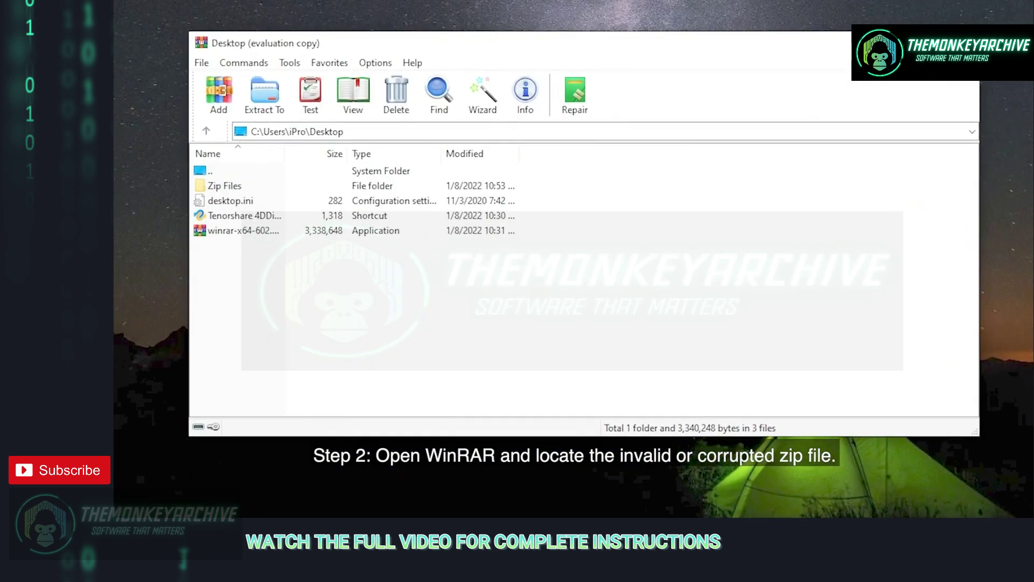
Step: Repair Font zip.zip in Zip Files as a ZIP archive, producing rebuilt.Font zip.zip
double_click(241, 181)
click(231, 202)
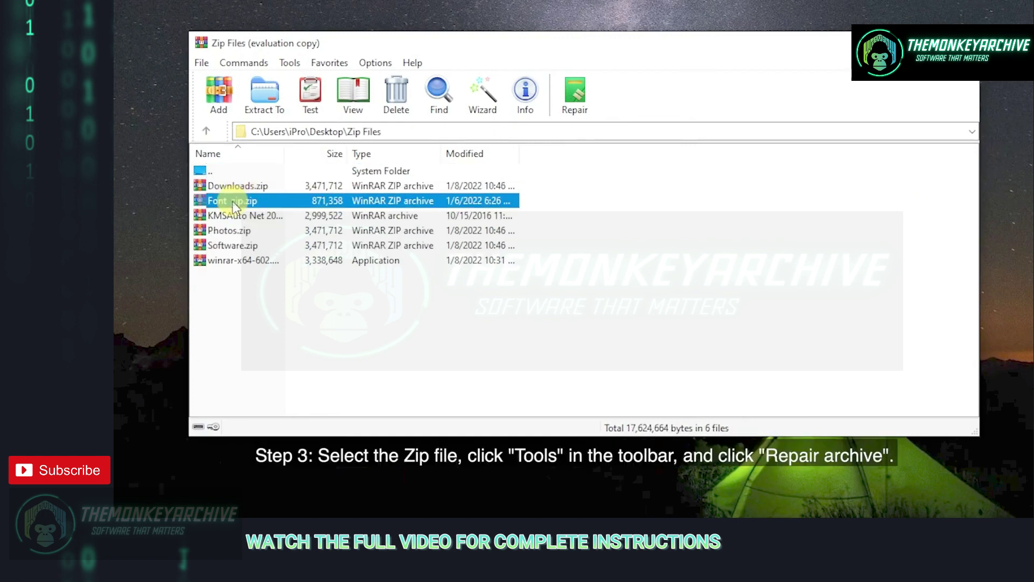
click(288, 63)
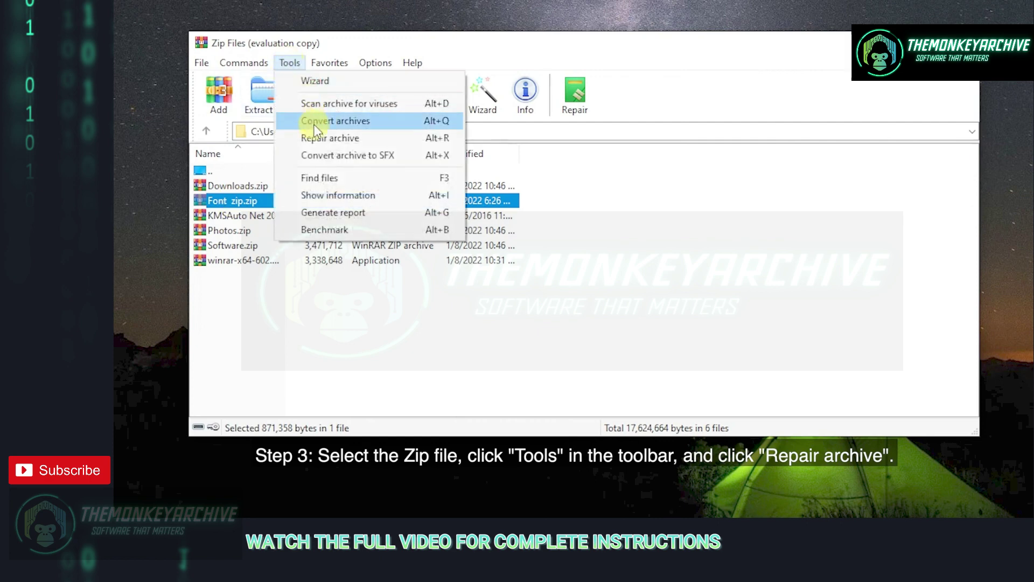
click(319, 139)
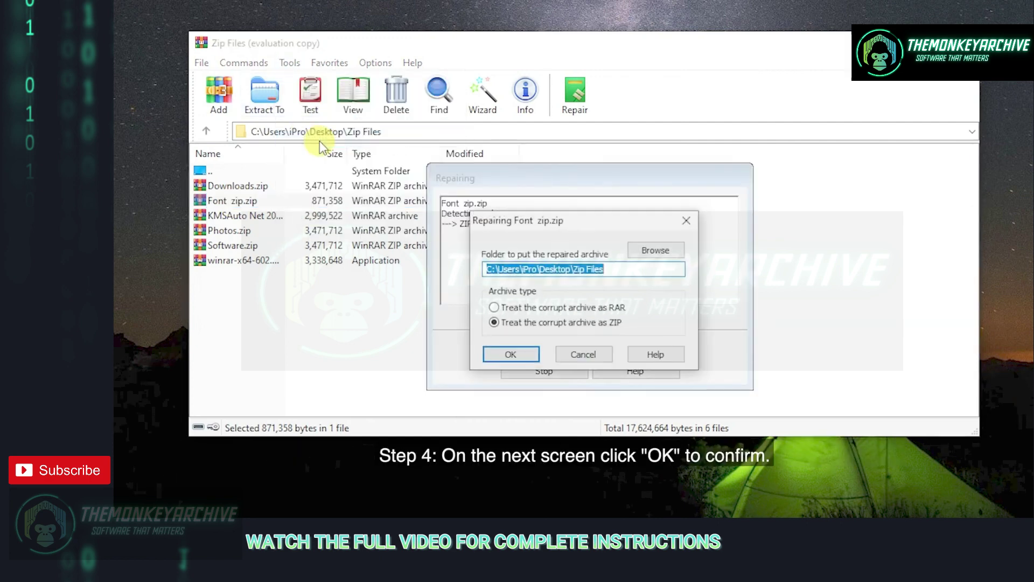
click(511, 354)
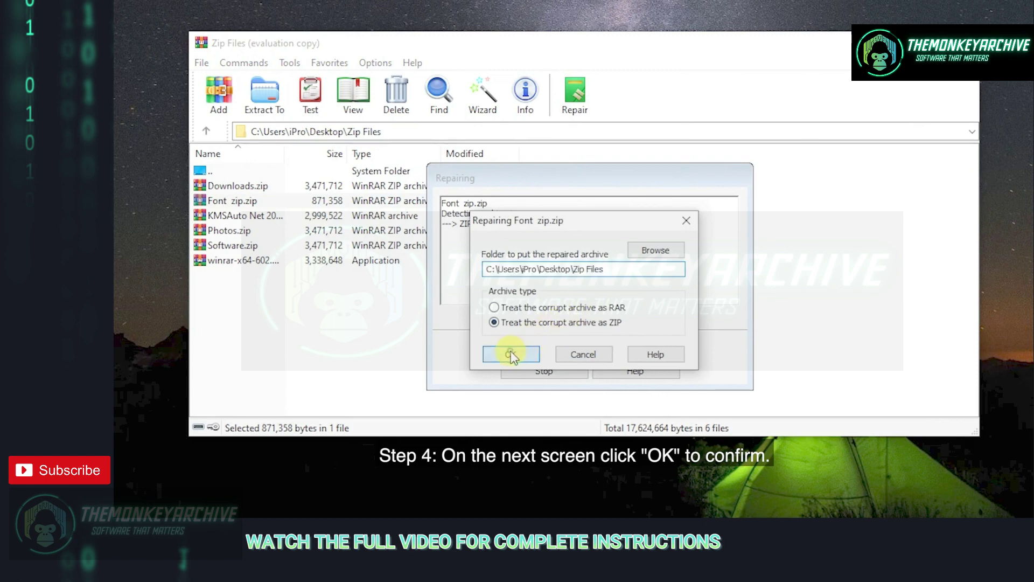
drag(474, 261, 435, 258)
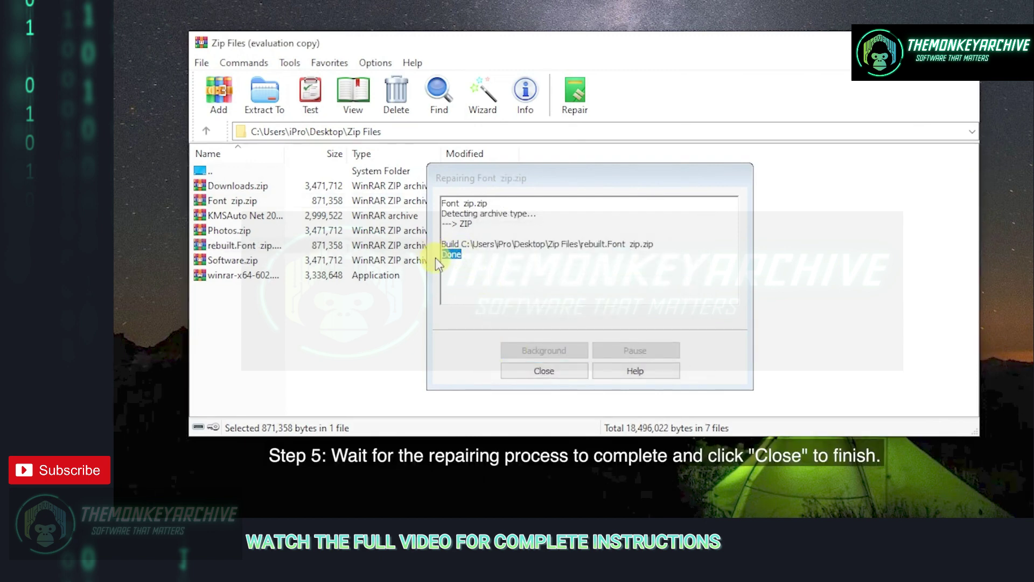
click(540, 371)
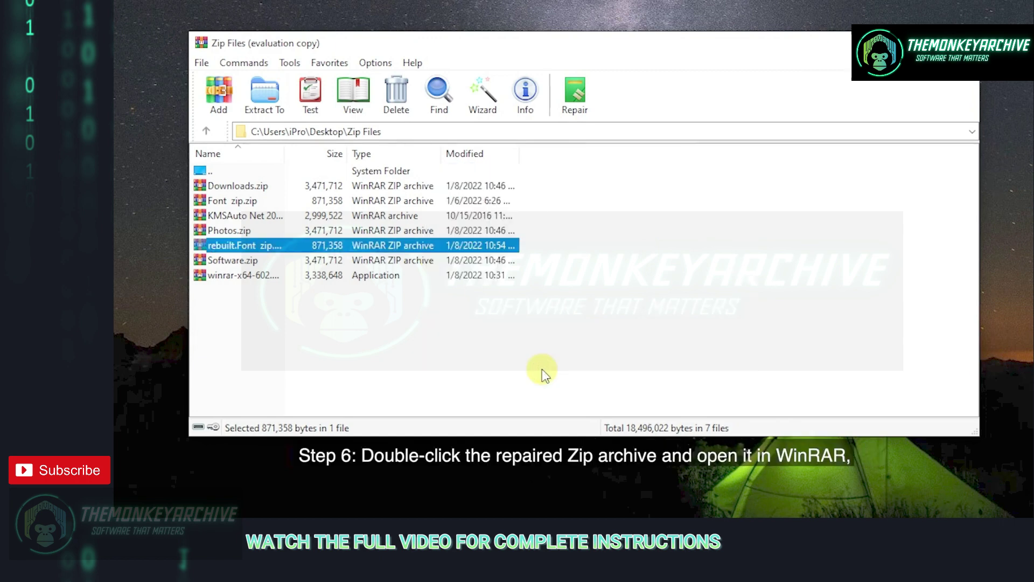
Step: Extract the 2nd Work fonts from rebuilt.Font zip.zip with Keep broken files enabled
double_click(242, 246)
double_click(245, 186)
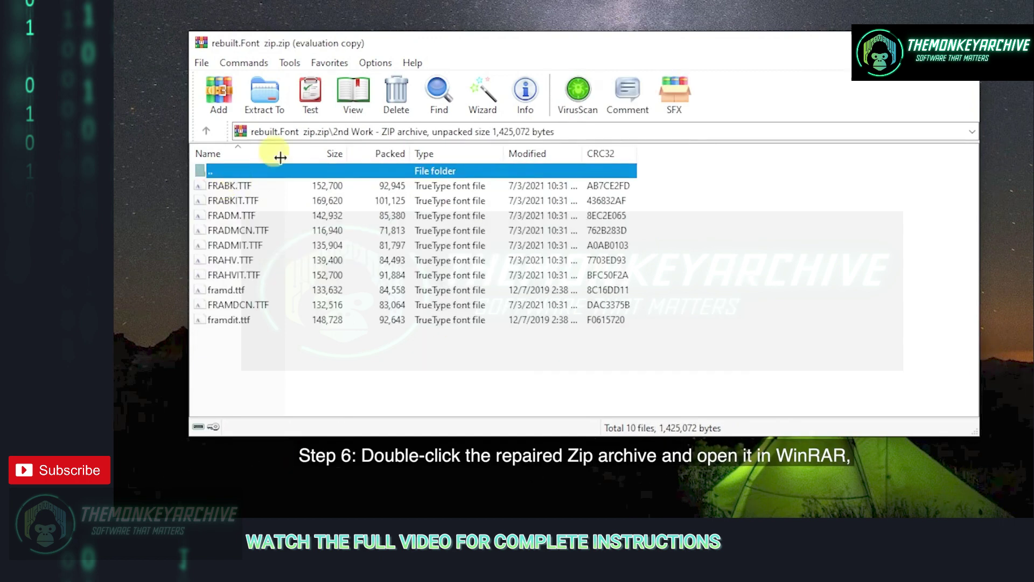
click(265, 92)
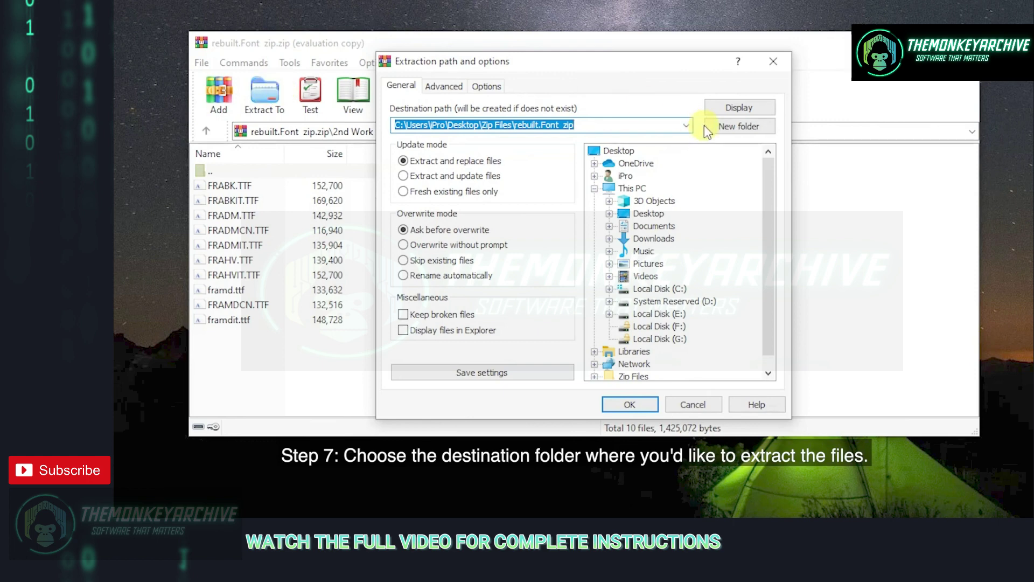
click(685, 127)
click(685, 127)
click(449, 315)
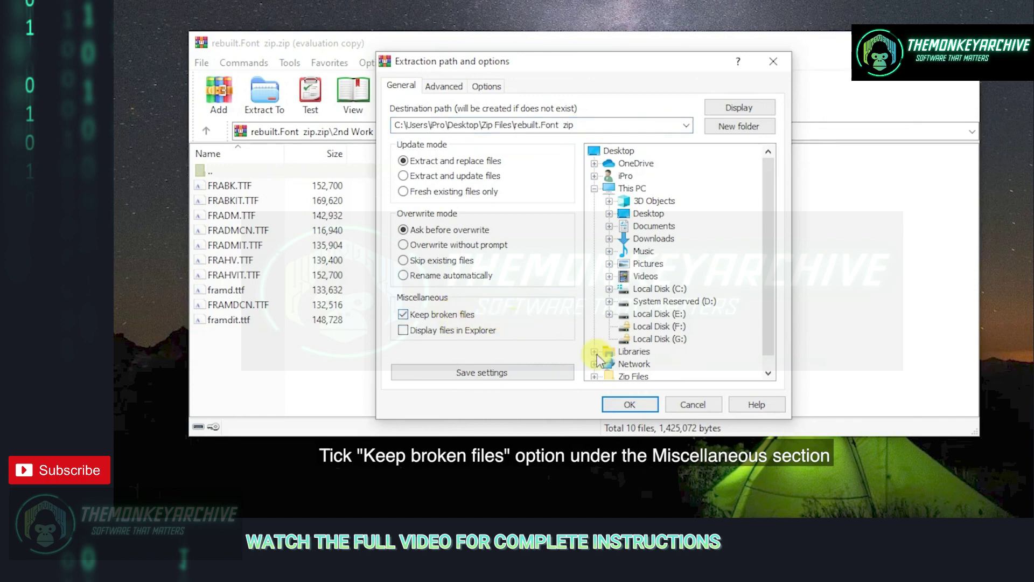
click(630, 405)
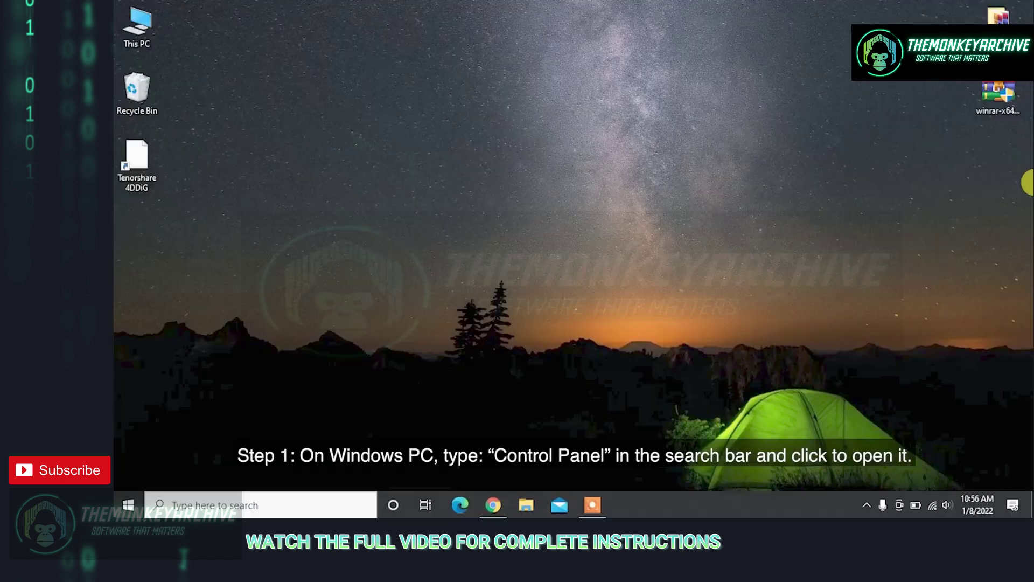
Step: Search 'control' and open Control Panel's Uninstall a program list
click(253, 506)
text(contr)
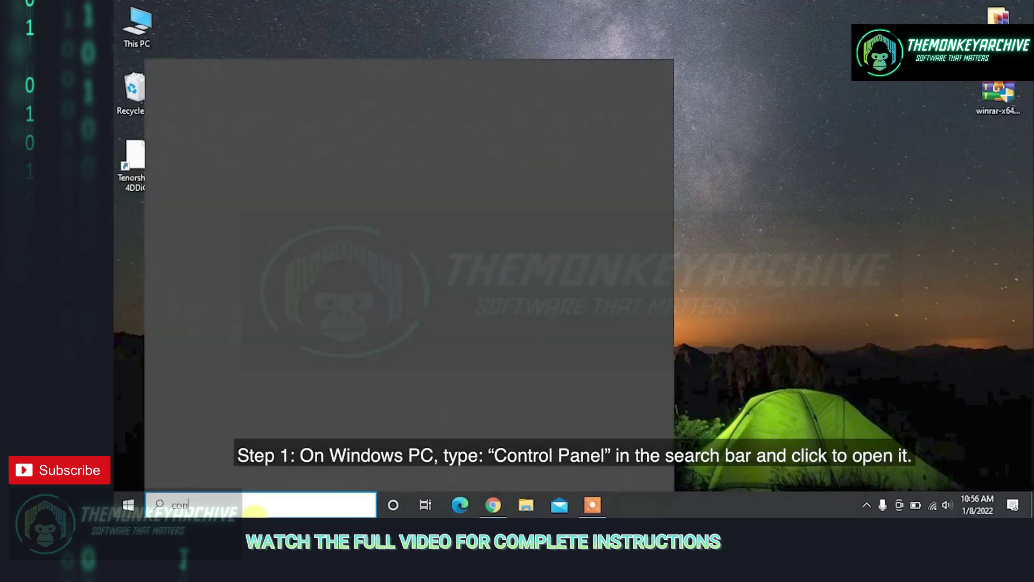
text(ol)
key(Escape)
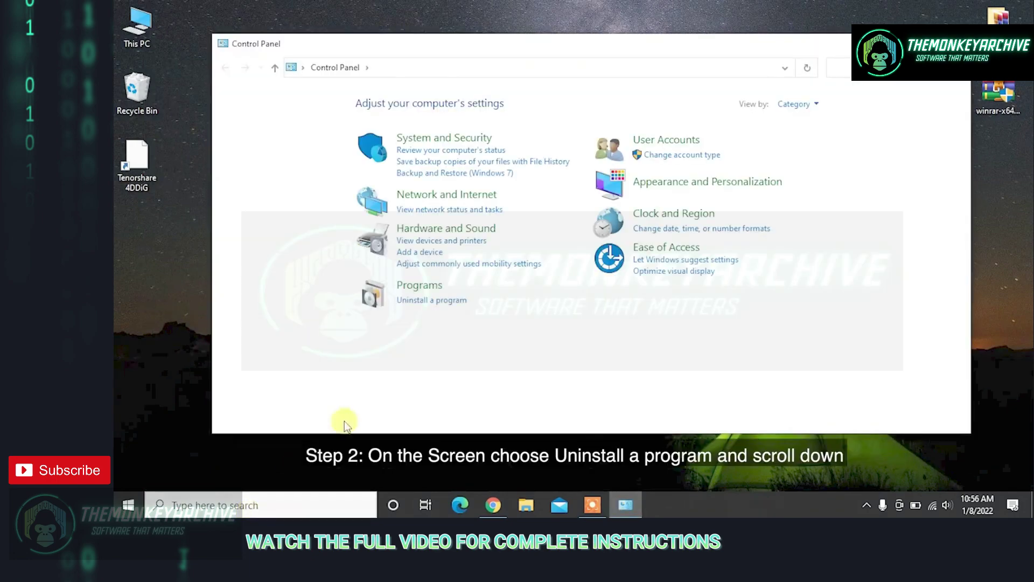
click(408, 305)
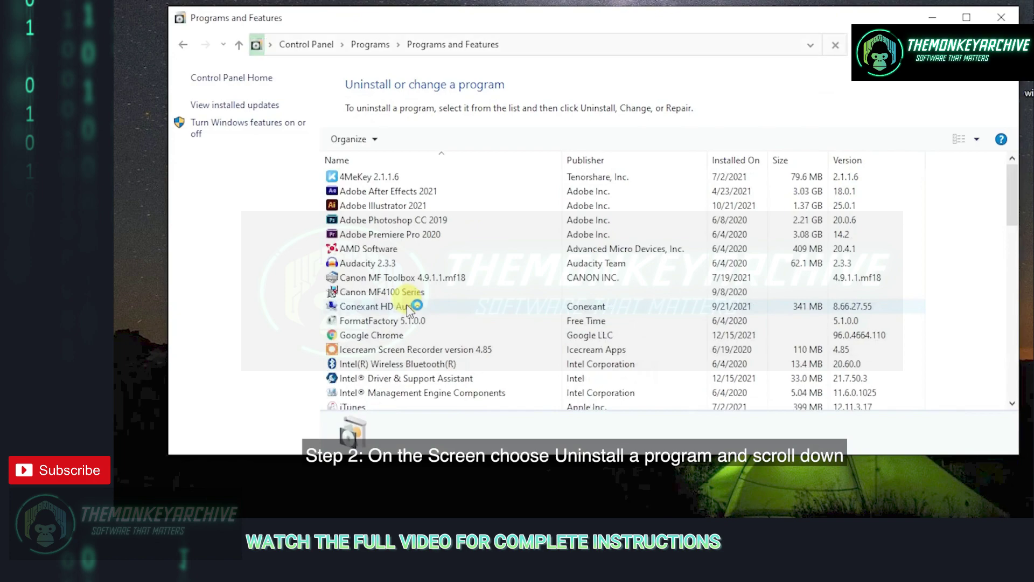
Step: Select WinRAR 6.02 (64-bit) and uninstall it, confirming with Yes
scroll(407, 310, down, 18)
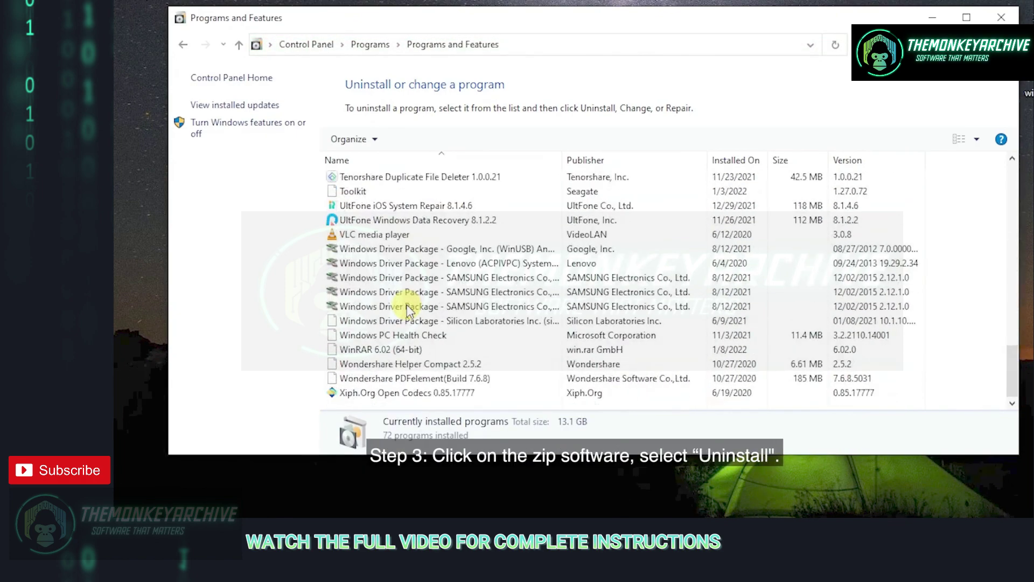
click(366, 349)
click(407, 141)
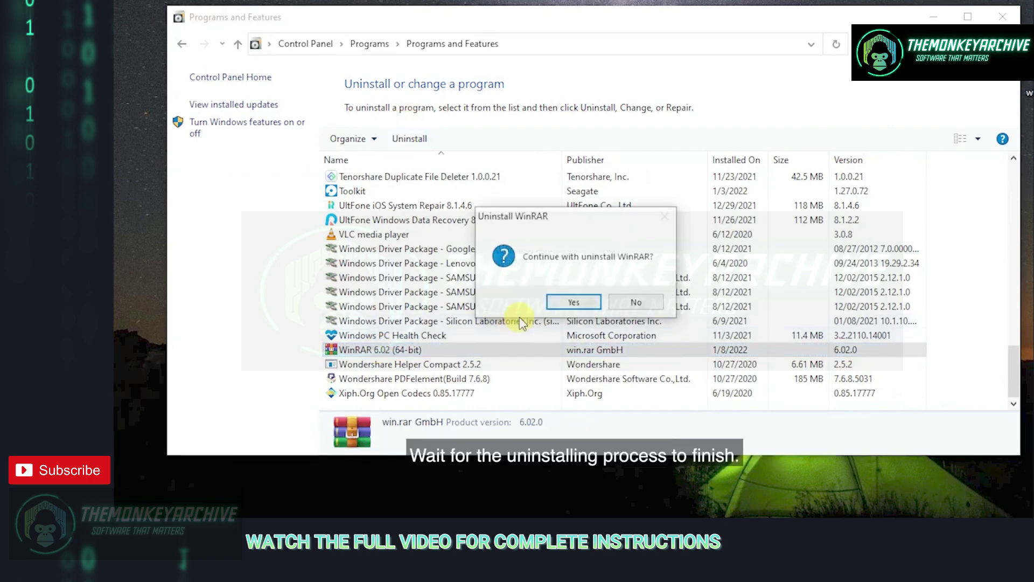
click(566, 302)
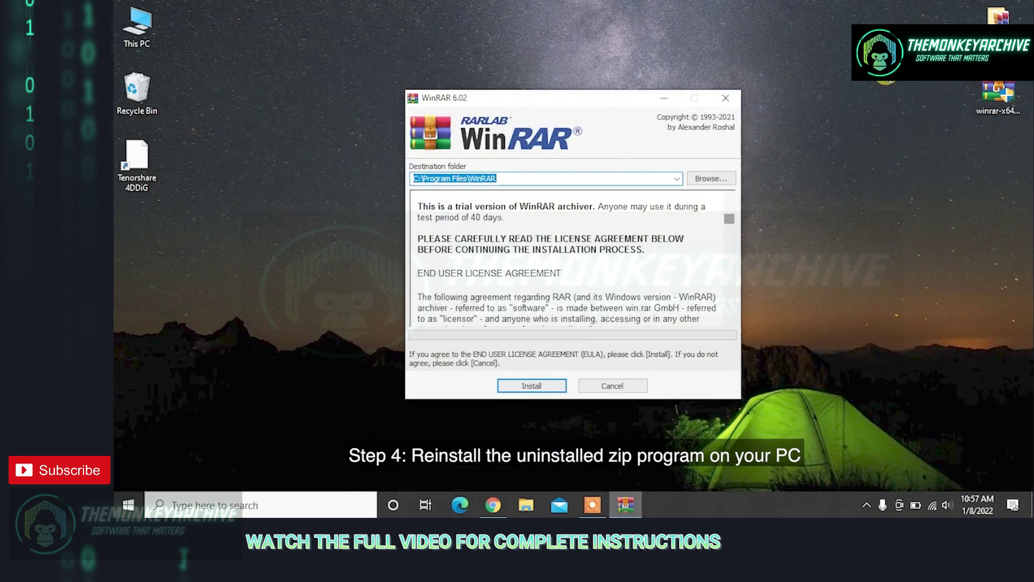
Step: Install WinRAR 6.02 to C:\Program Files\WinRAR with default associations, then retry extracting Font zip.zip
click(526, 384)
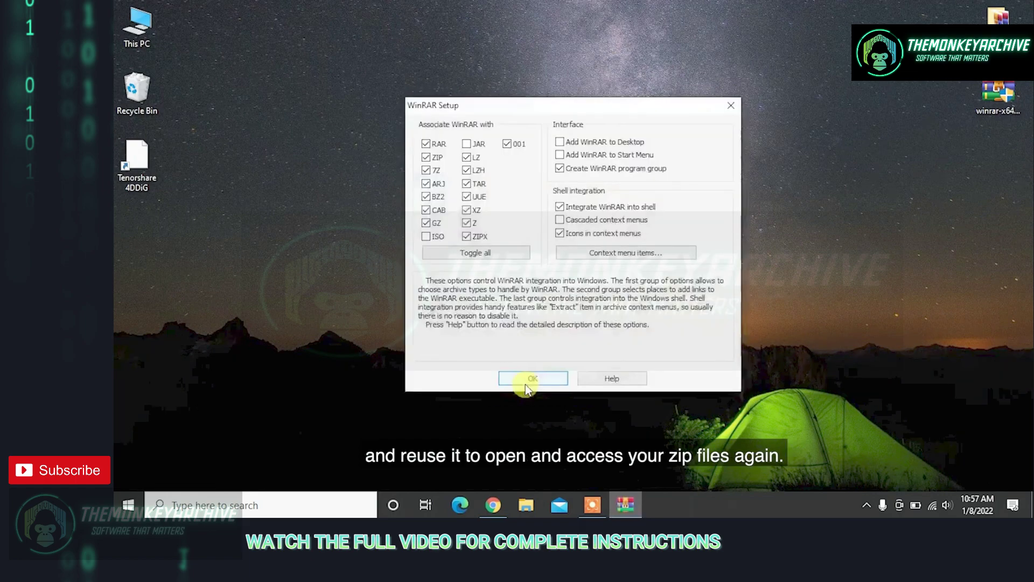
click(532, 378)
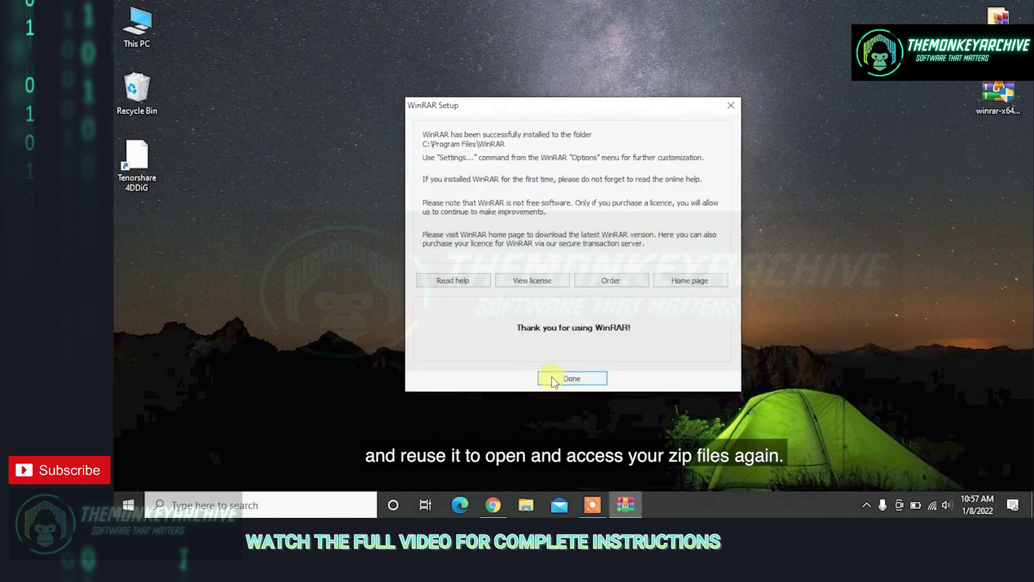
click(544, 377)
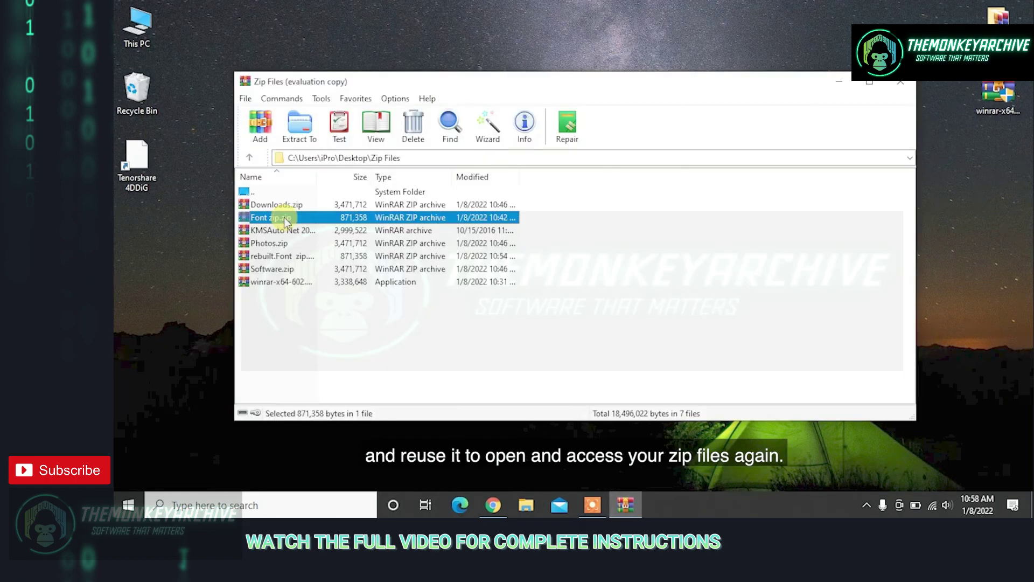
click(298, 130)
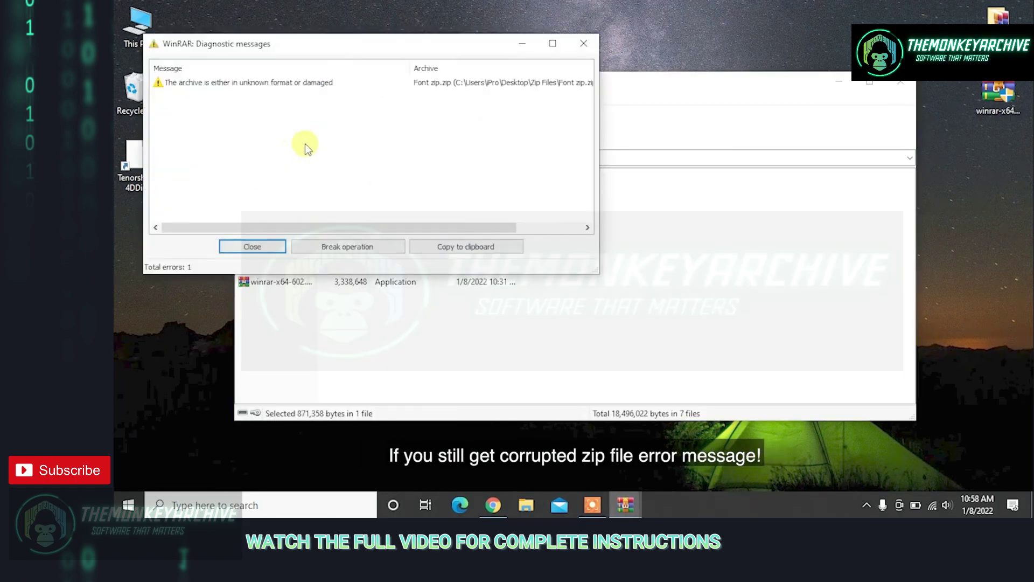
Step: Move the 'unknown format or damaged' diagnostic report aside and close it
drag(360, 46, 511, 128)
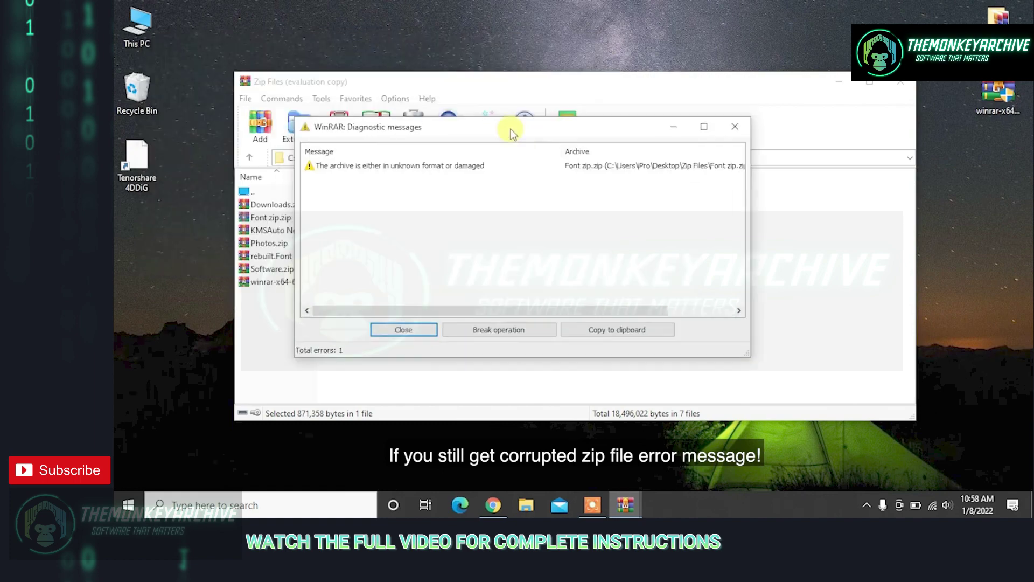
click(398, 330)
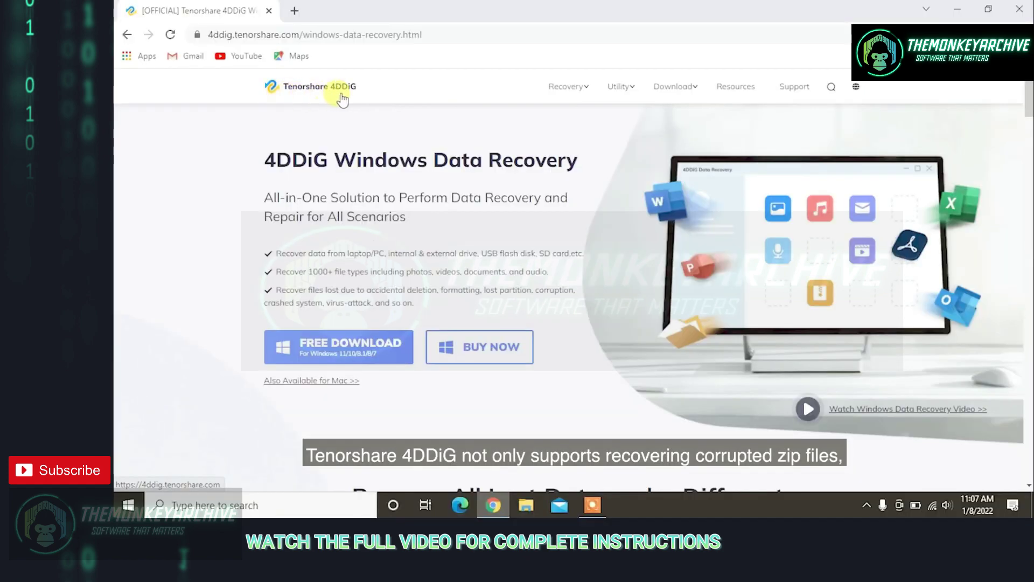
Step: Review the 4DDiG Windows Data Recovery page, start its FREE DOWNLOAD, and minimize Chrome
drag(263, 157, 578, 157)
click(578, 158)
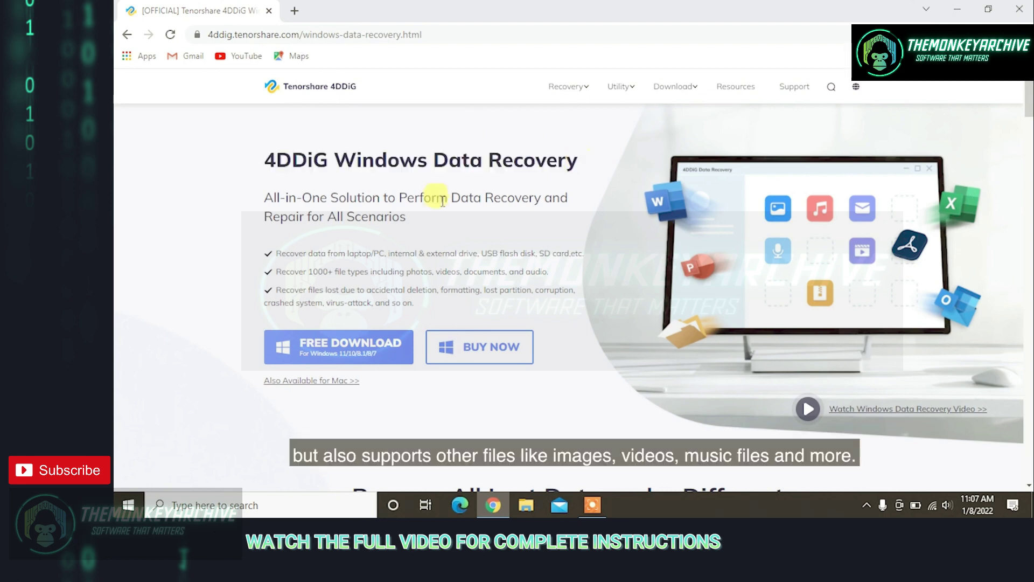
drag(278, 271, 562, 272)
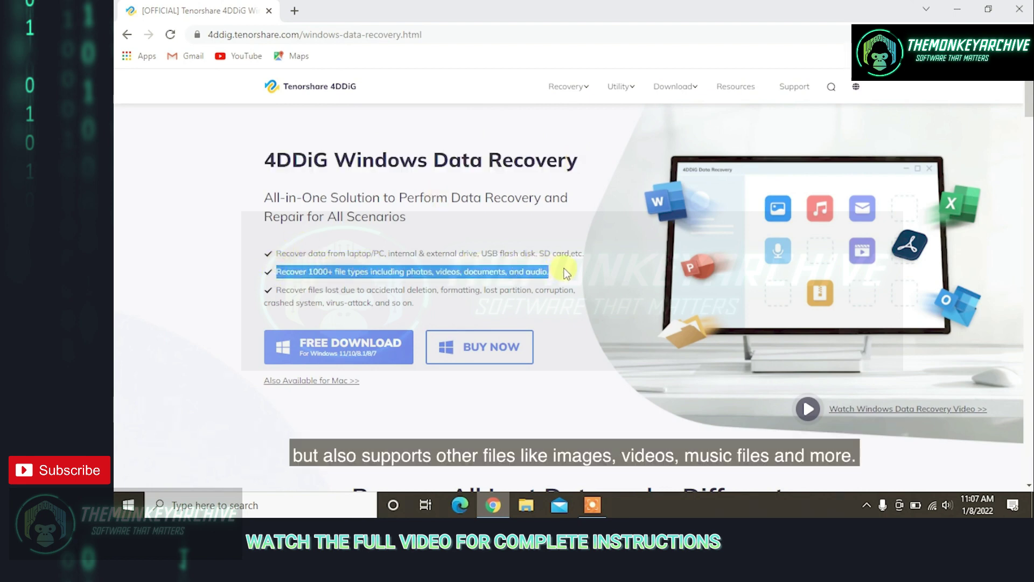
click(566, 273)
click(348, 347)
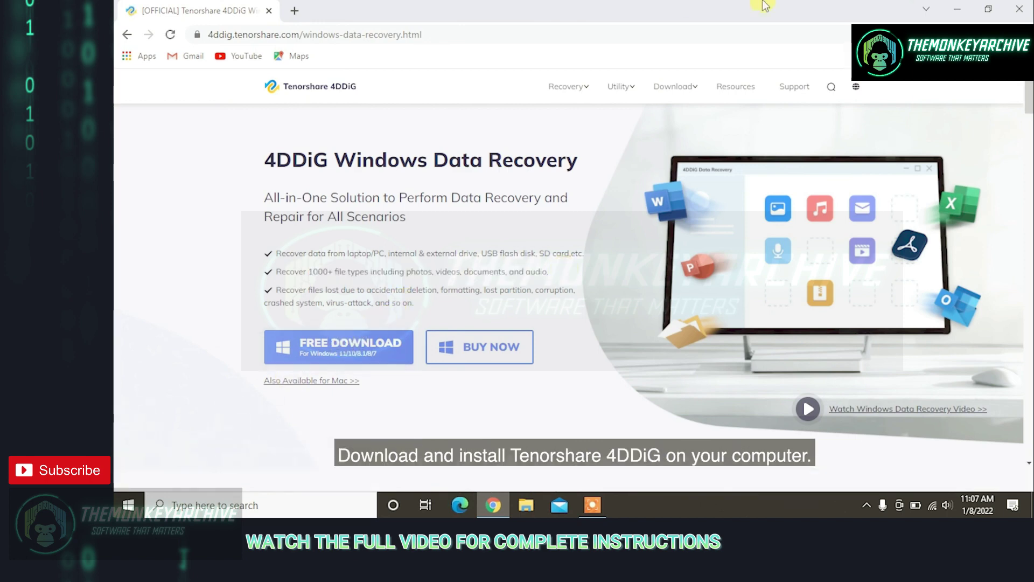
click(957, 8)
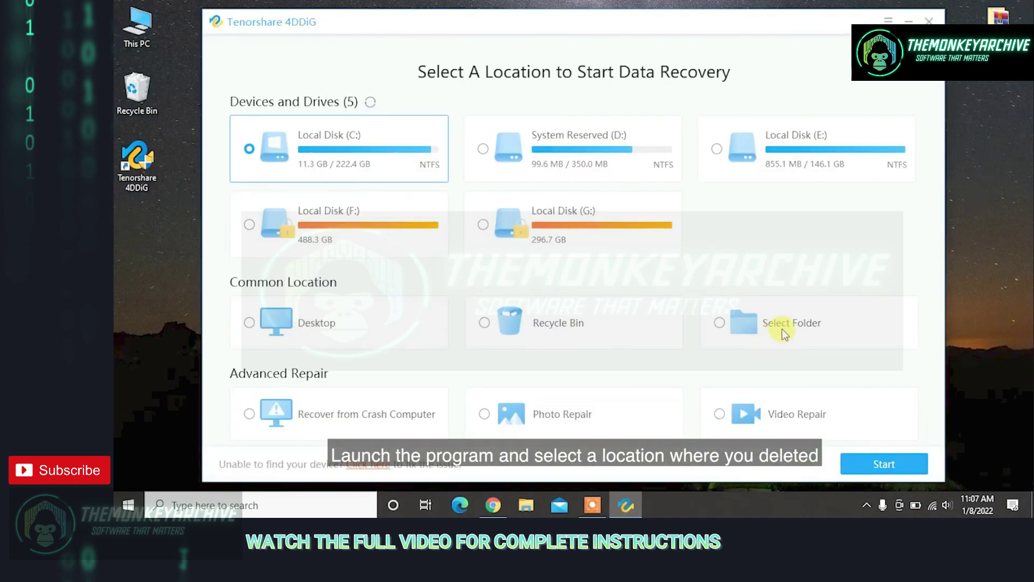
Step: Choose Desktop\Zip Files as the scan location and scan it for All File Types
click(782, 328)
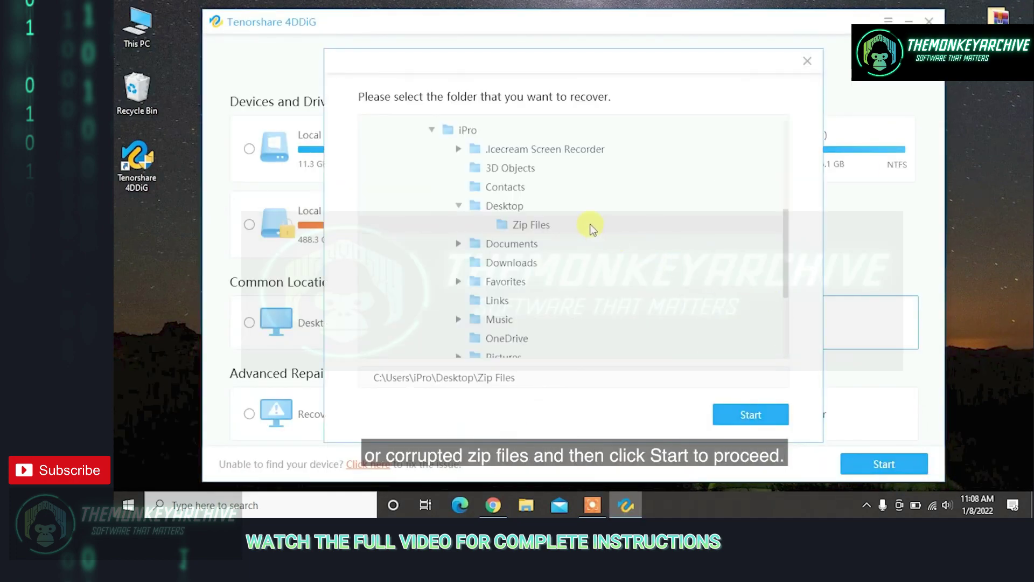
click(749, 415)
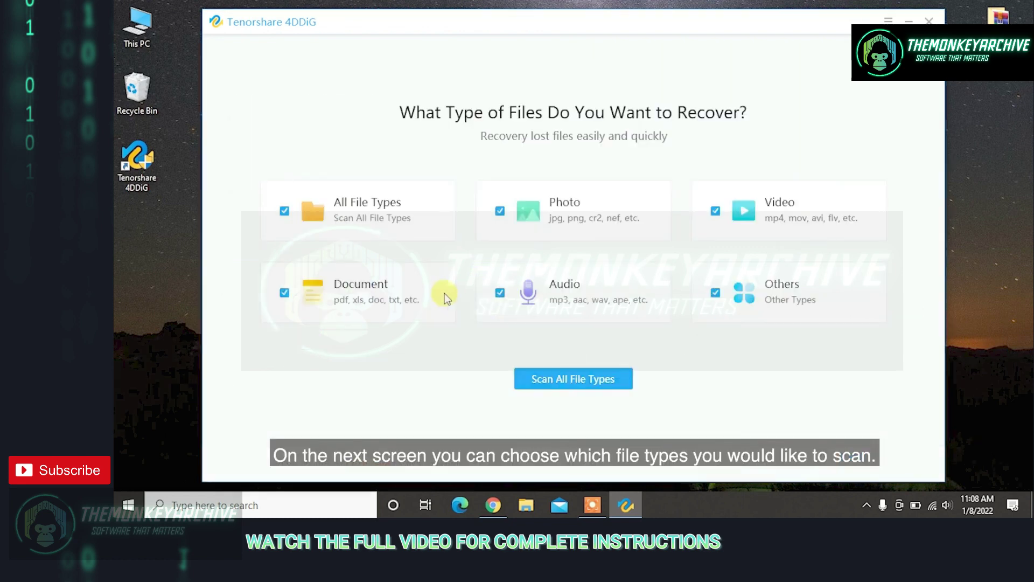
click(284, 208)
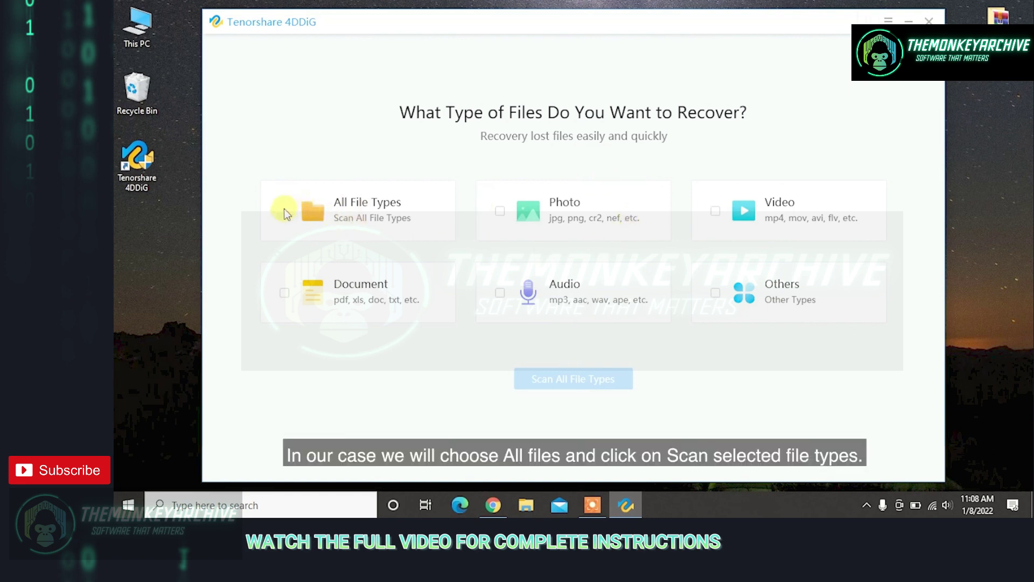
click(285, 209)
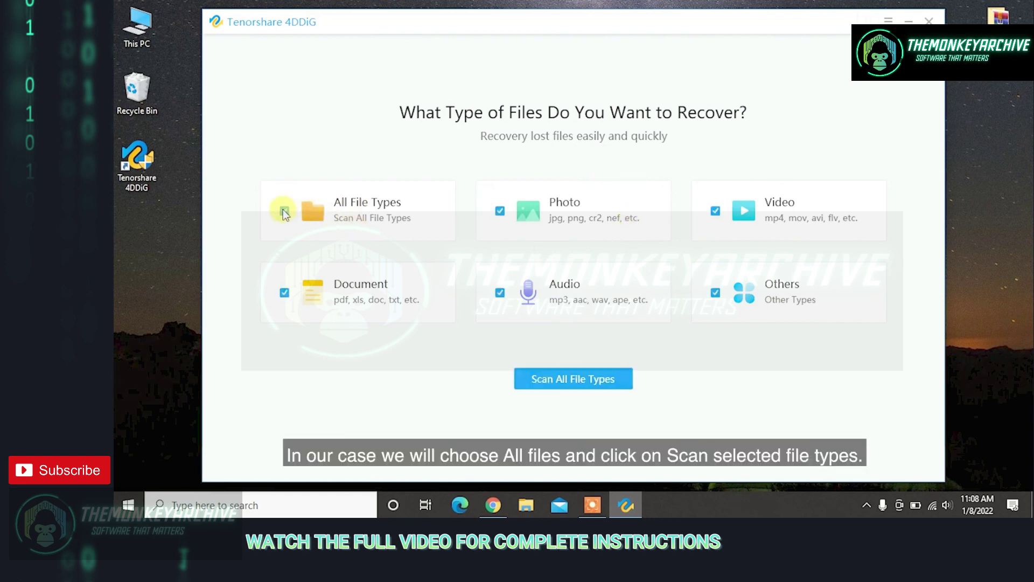
click(579, 387)
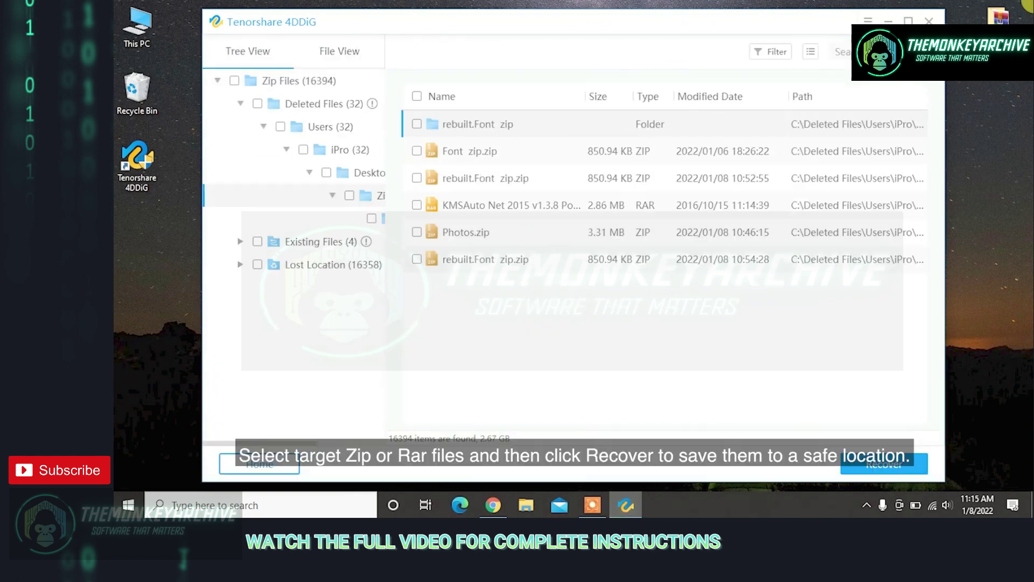
Step: Recover all found archives except the rebuilt.Font zip folder to the Desktop
click(417, 96)
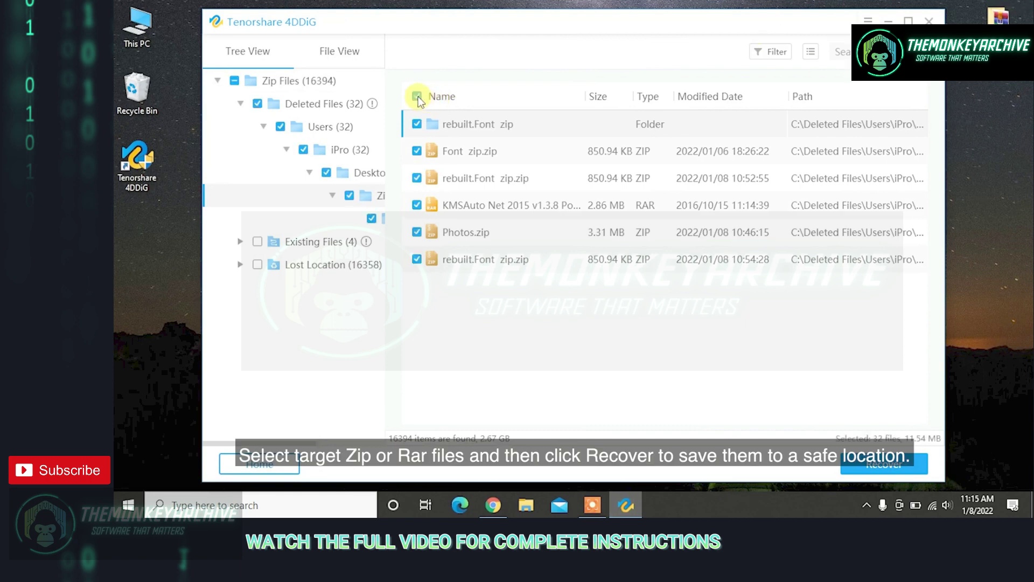
click(417, 125)
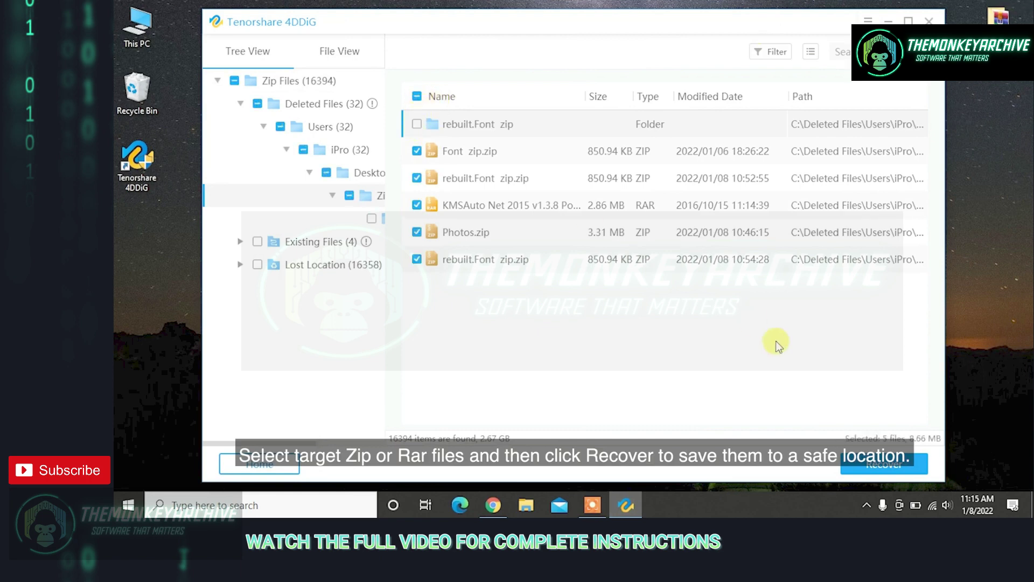
click(884, 463)
click(424, 152)
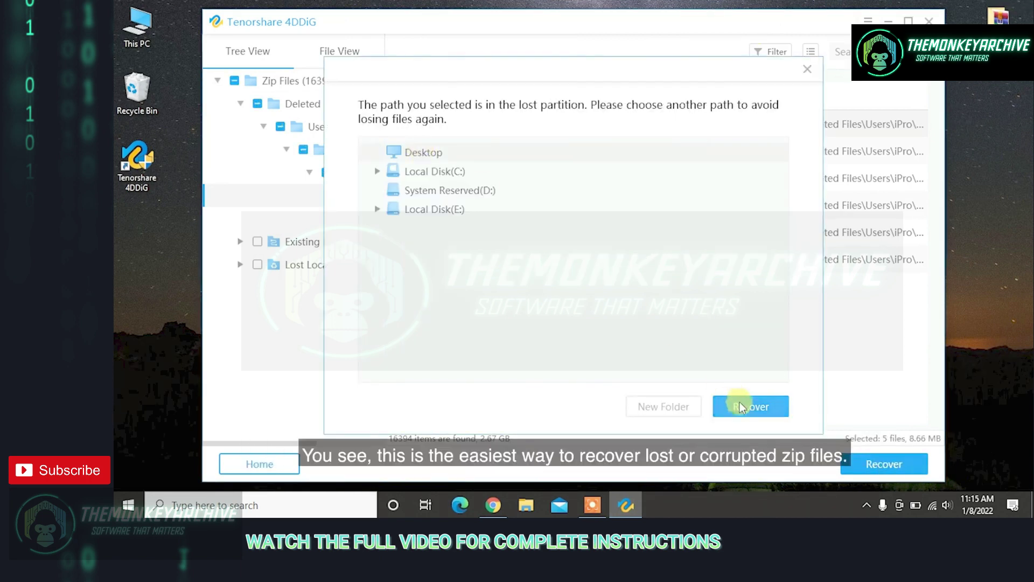
click(734, 405)
click(665, 285)
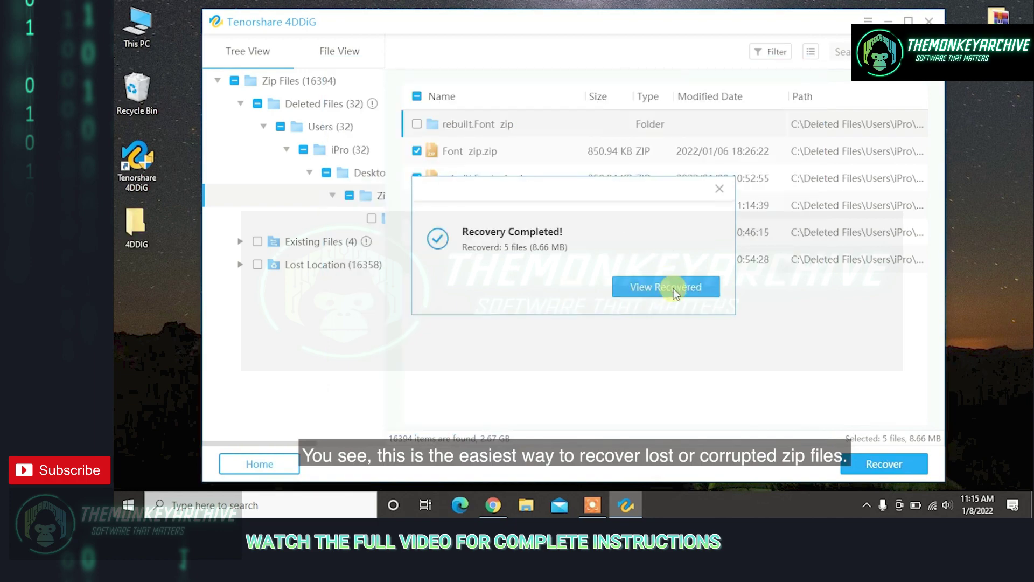
Step: Open the recovered folder and select all five recovered zip files
click(669, 284)
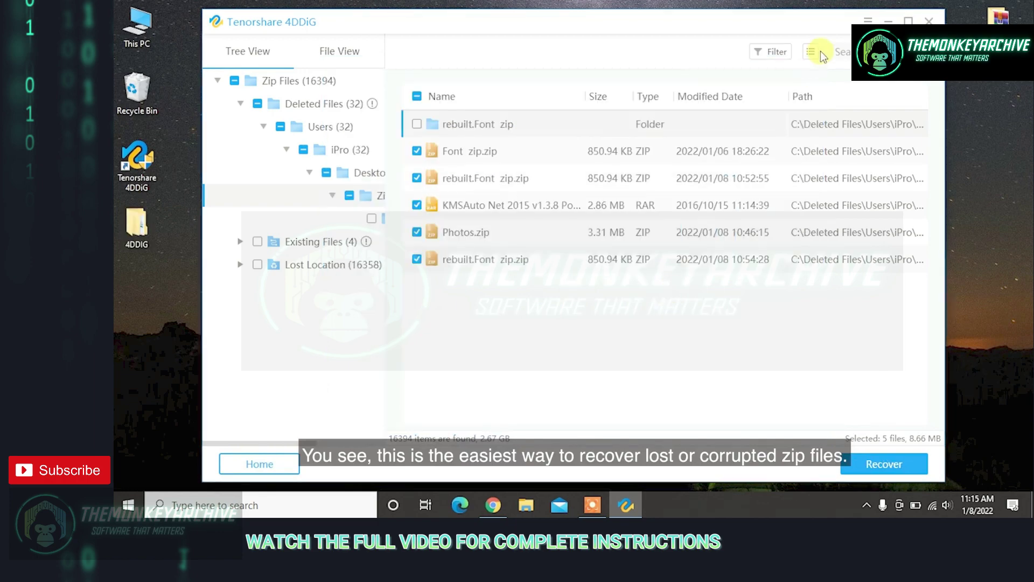
click(888, 21)
drag(538, 234, 407, 144)
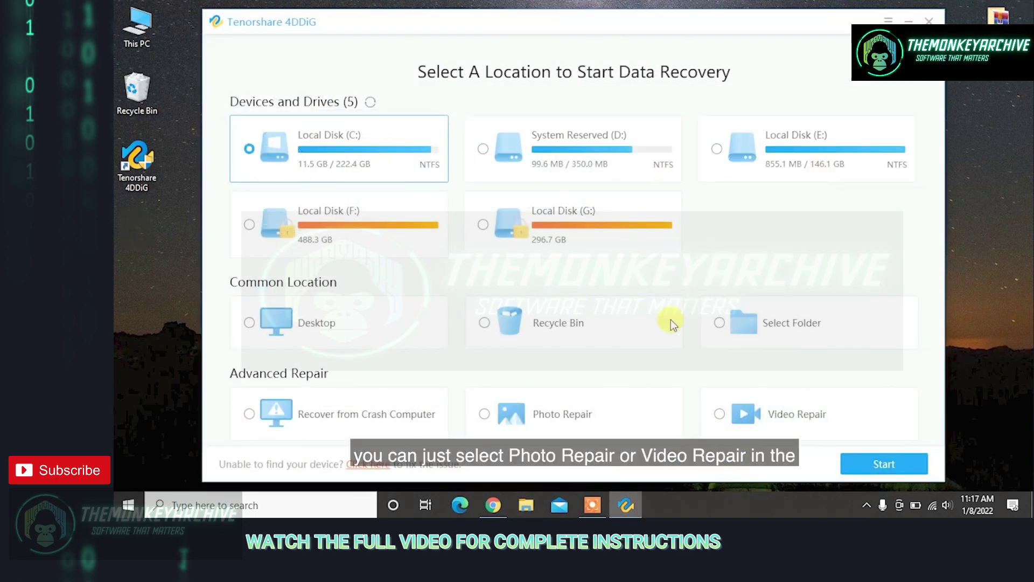
Step: Select Video Repair instead of Photo Repair on the 4DDiG start screen
click(618, 407)
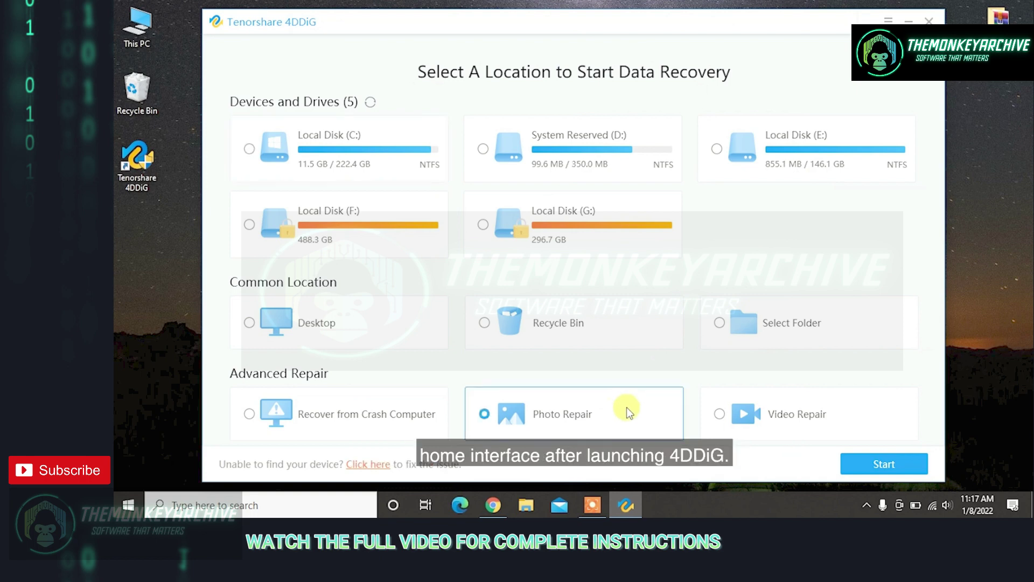
click(819, 407)
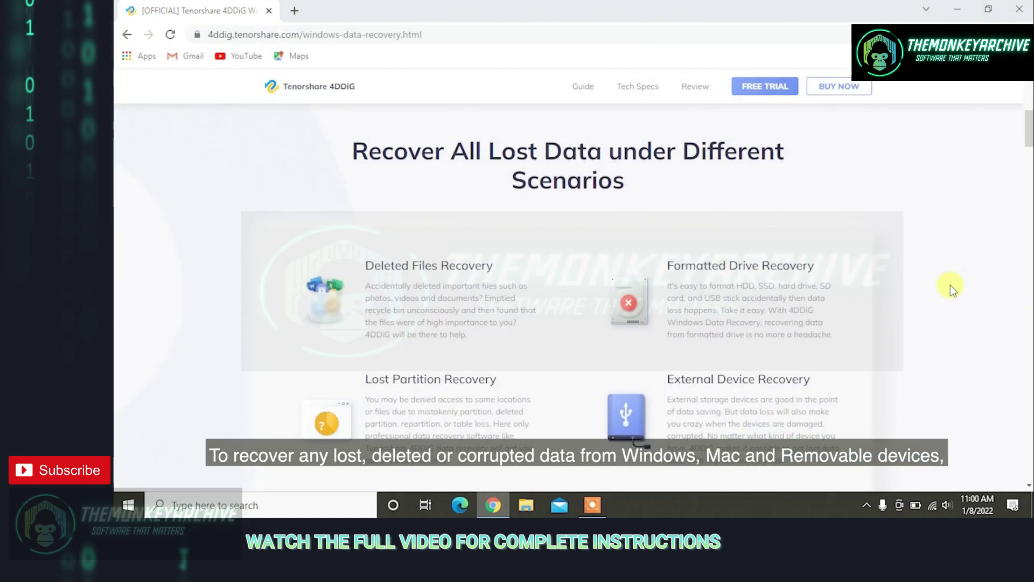
Step: Scroll the 4DDiG Windows Data Recovery page down to its Video Repair section
scroll(950, 285, down, 1)
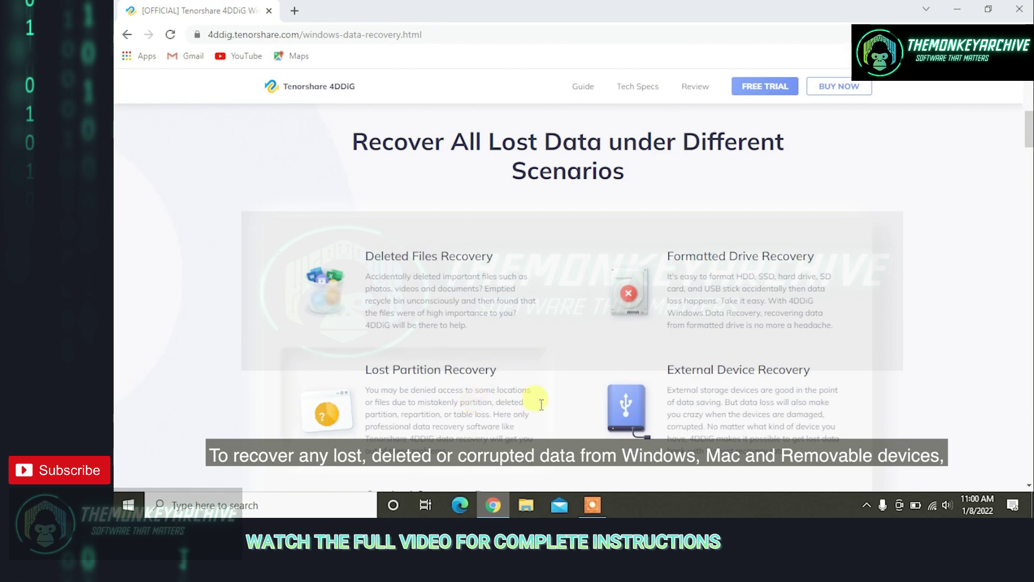
scroll(724, 404, down, 2)
scroll(725, 404, down, 3)
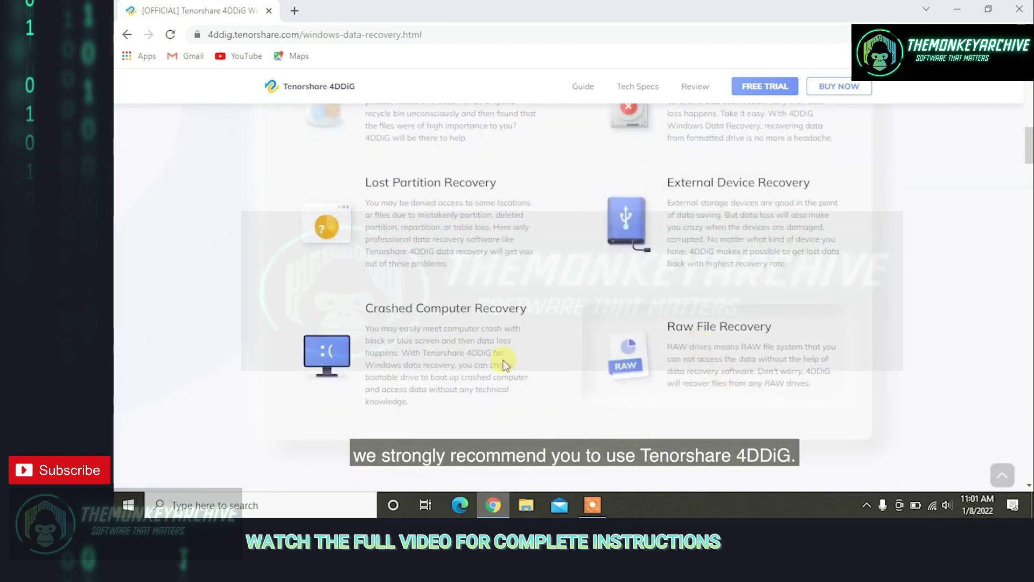
scroll(679, 371, down, 6)
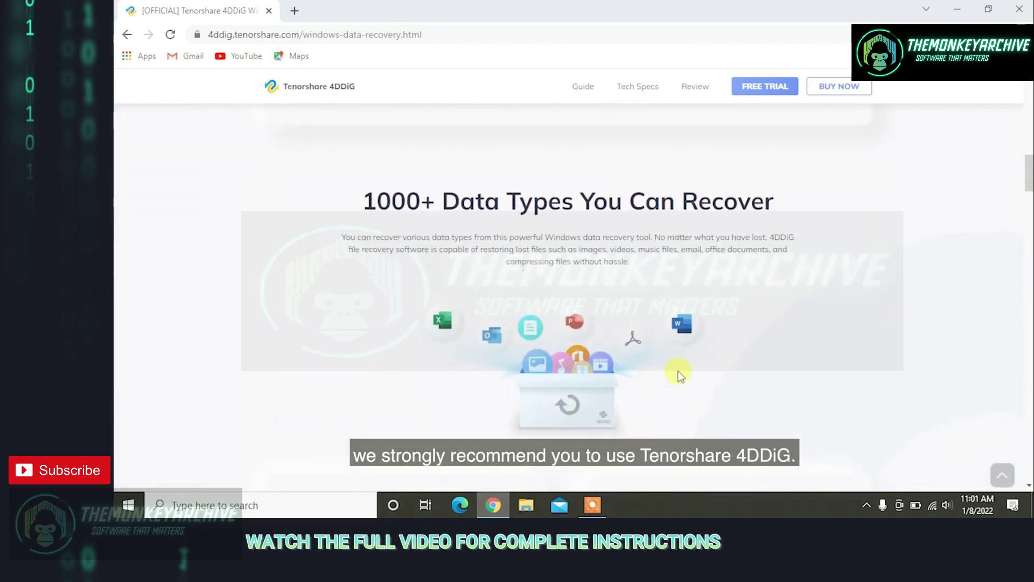
scroll(978, 201, down, 8)
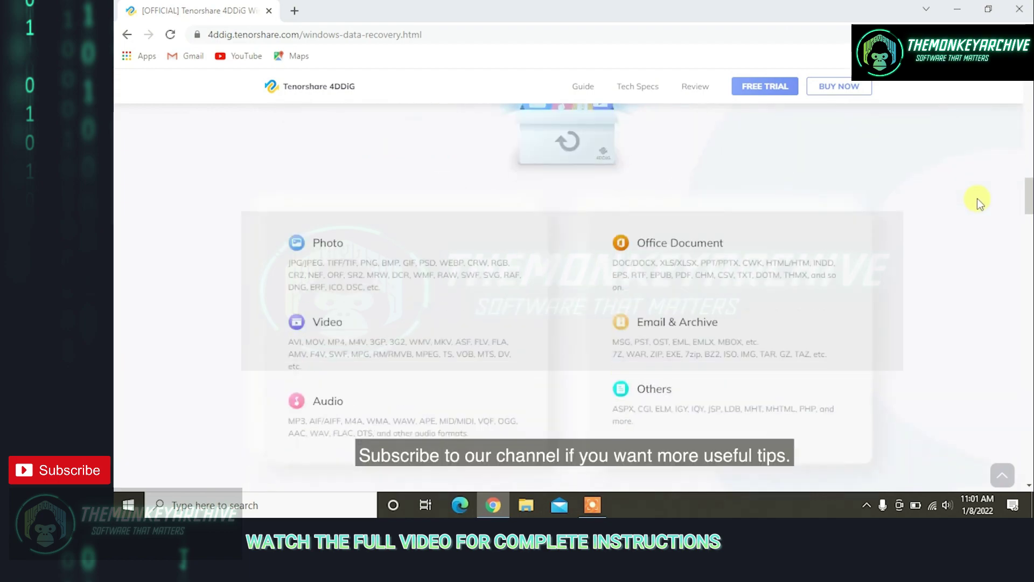
scroll(978, 202, down, 7)
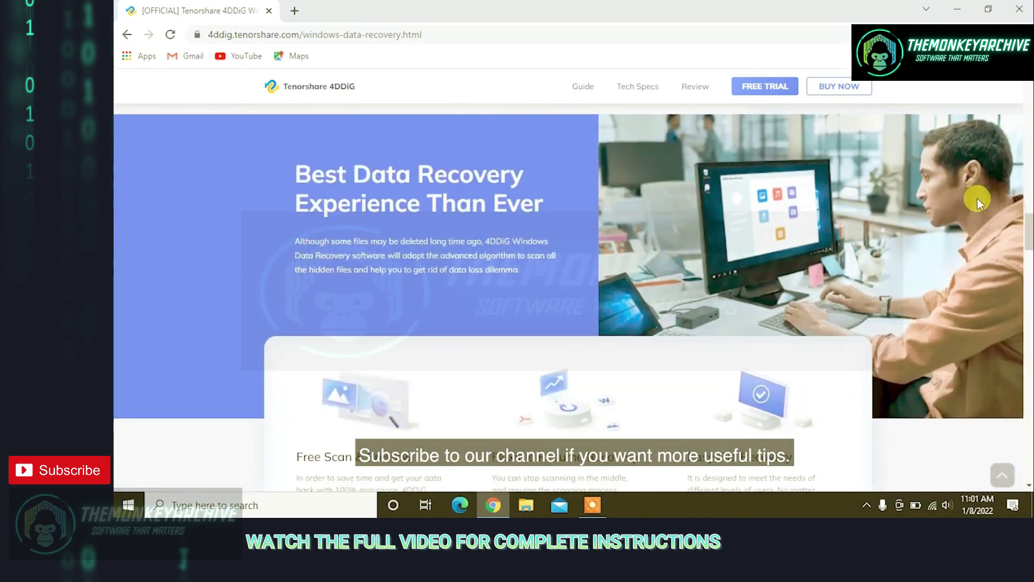
scroll(977, 202, down, 4)
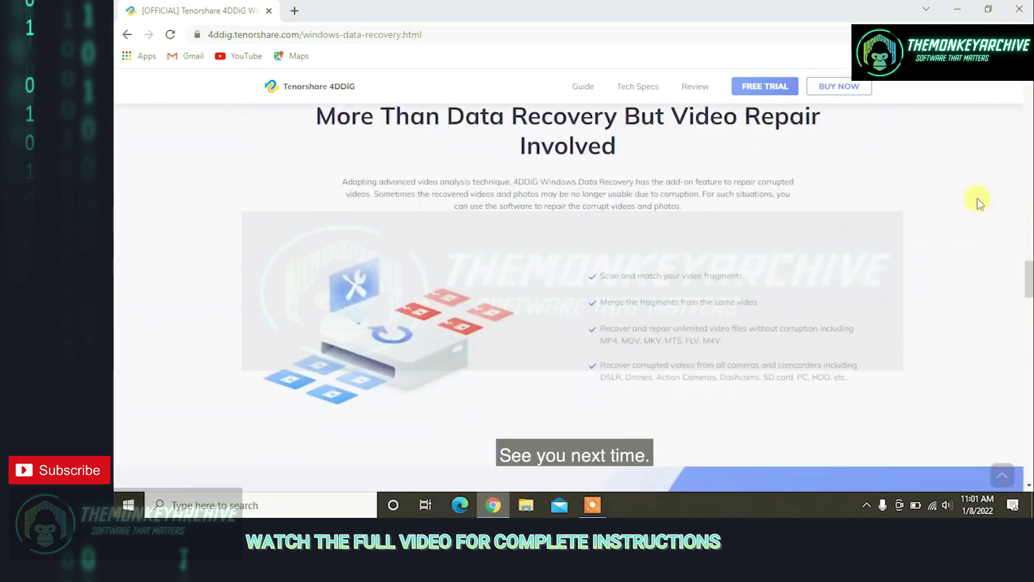